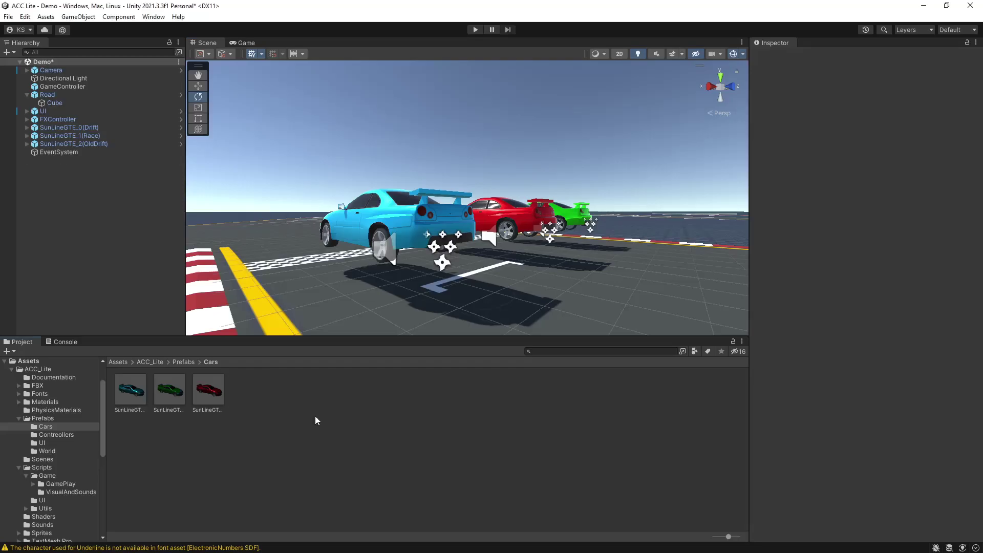
# Step: Select the blue SunLineGTE_0(Drift) car in the scene
pyautogui.click(73, 88)
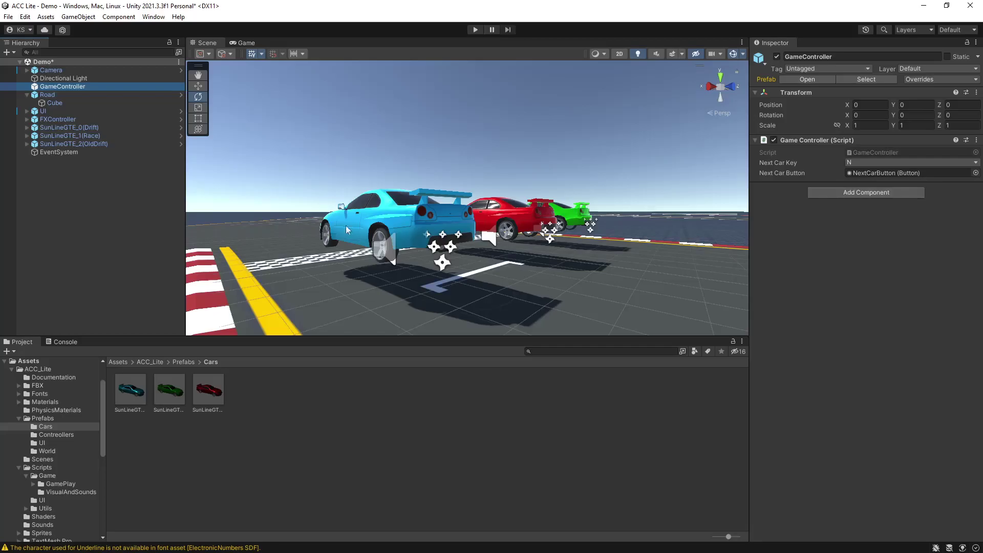
pyautogui.click(107, 129)
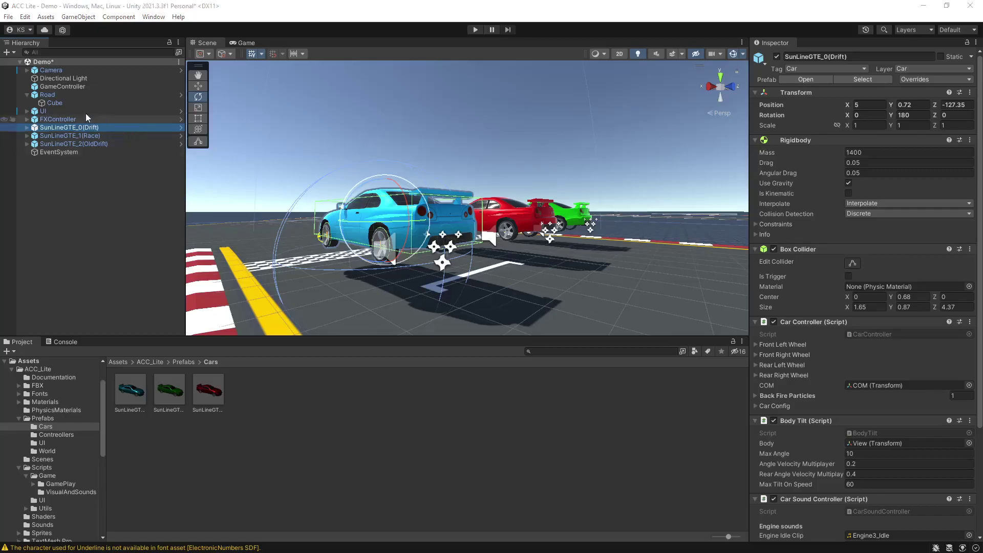
pyautogui.rightClick(68, 130)
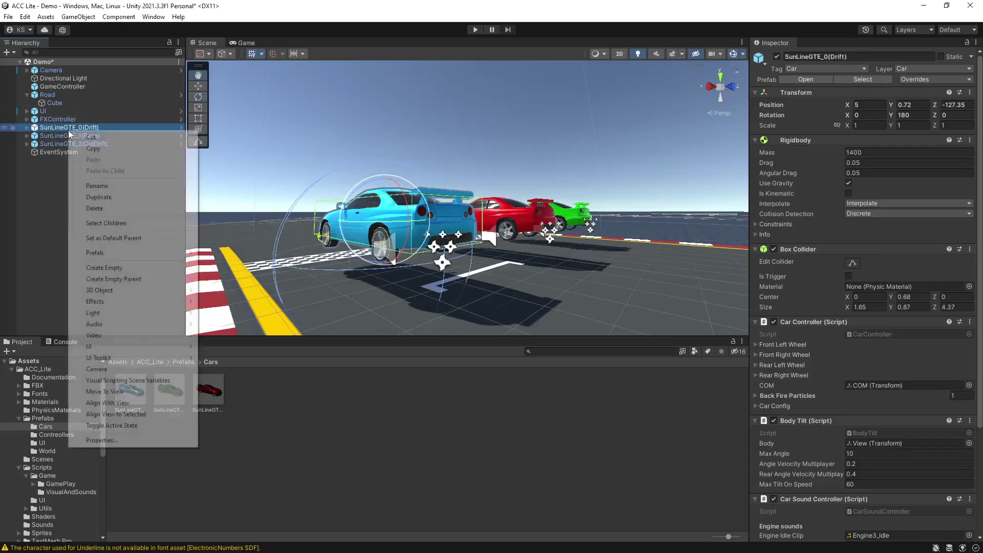
pyautogui.click(108, 197)
pyautogui.hotkey('ctrl', 'z')
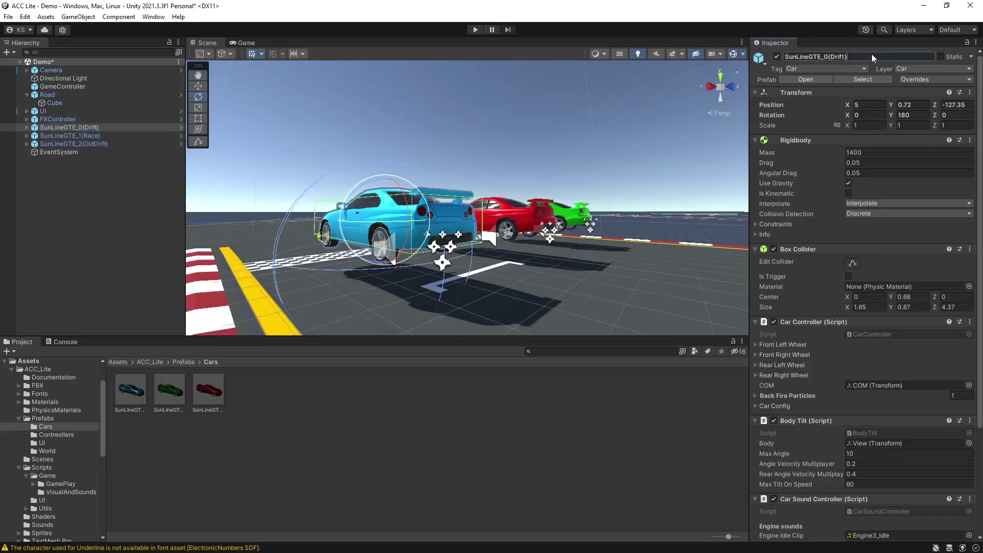
# Step: Rename the SunLineGTE_0(Drift) car to NewVehicle and save it as an original prefab in the Cars folder
pyautogui.click(872, 55)
pyautogui.write('NewVehicle')
pyautogui.moveTo(47, 129); pyautogui.dragTo(270, 413)
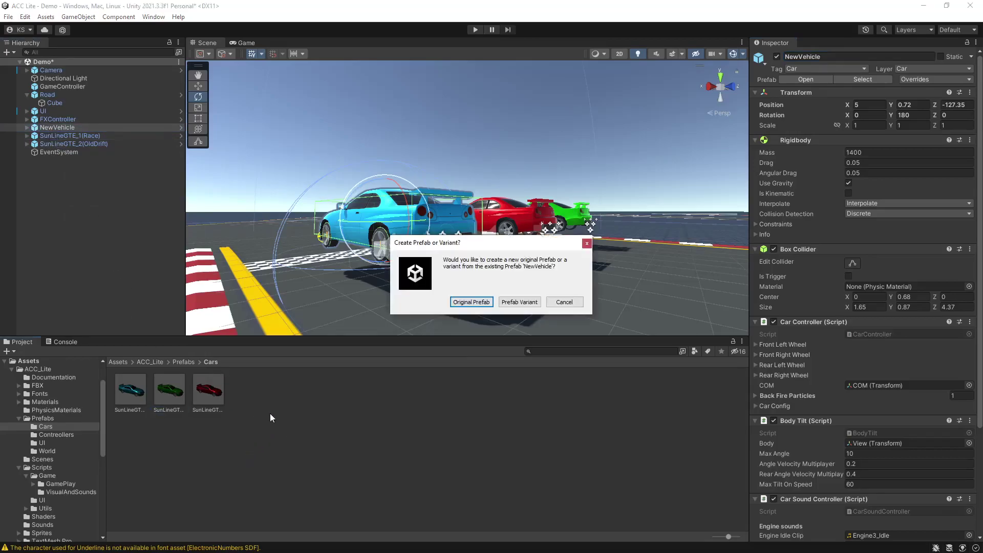
pyautogui.click(464, 303)
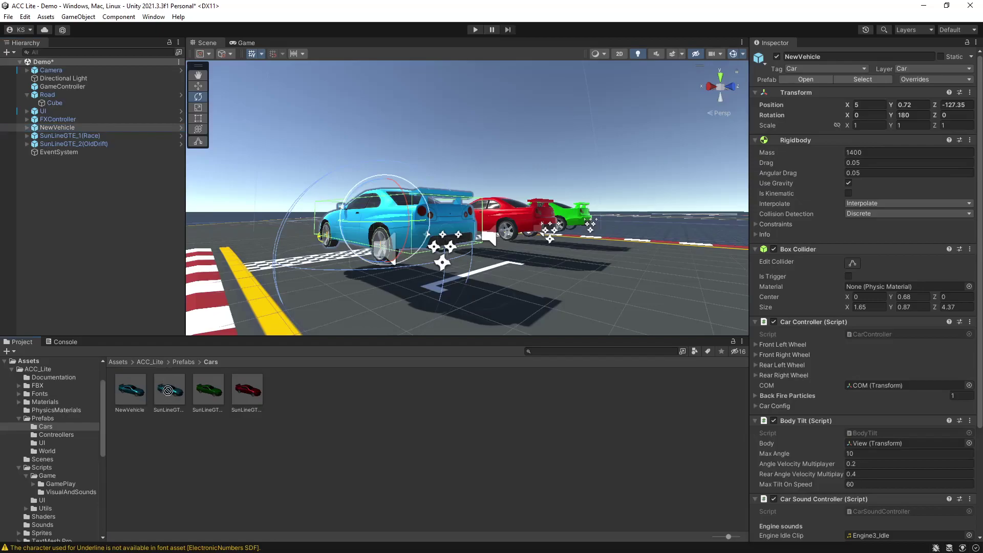
# Step: Add the SunLineGTE_Drift prefab to the scene and move NewVehicle sideways to X position 7.03
pyautogui.moveTo(168, 390); pyautogui.dragTo(118, 205)
pyautogui.click(57, 127)
pyautogui.click(859, 105)
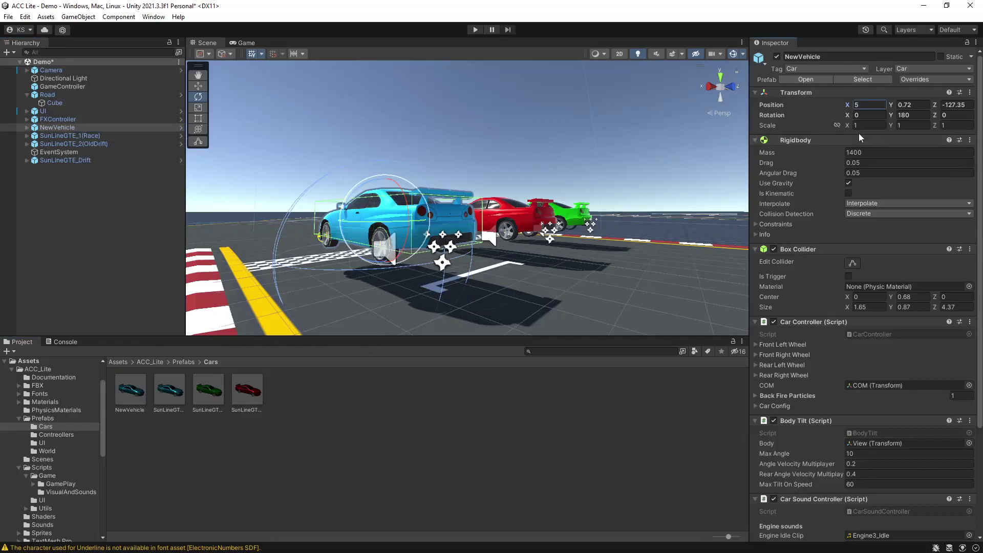
pyautogui.moveTo(853, 110); pyautogui.dragTo(869, 105)
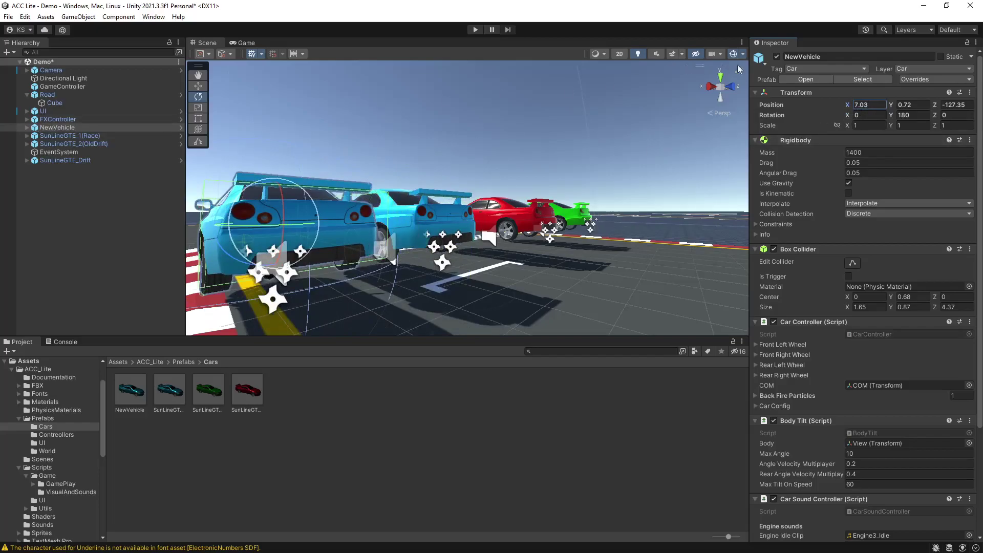
# Step: Open the NewVehicle prefab and add vehicle1-red from the LowPolyVehicle1 Prefabs folder as a child of NewVehicle
pyautogui.click(804, 79)
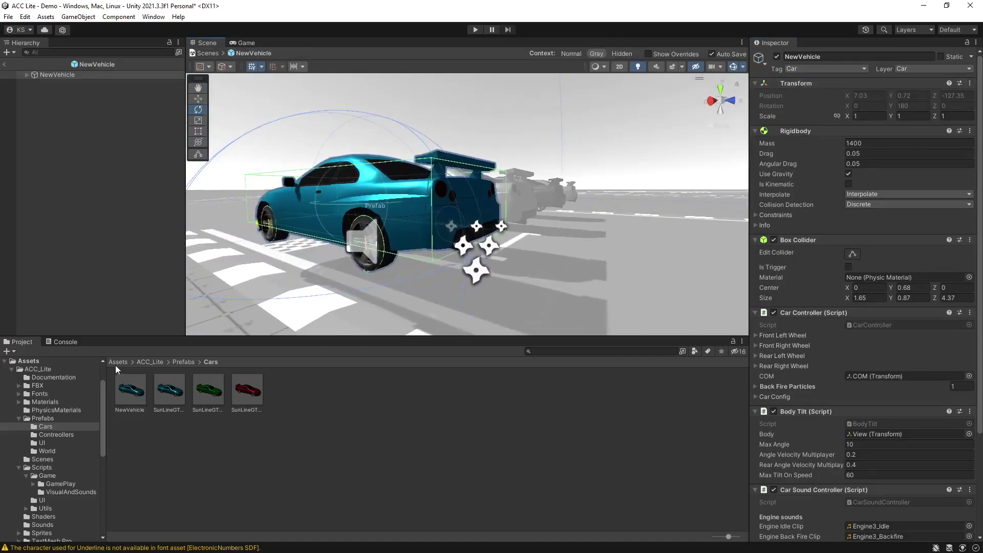
pyautogui.click(118, 362)
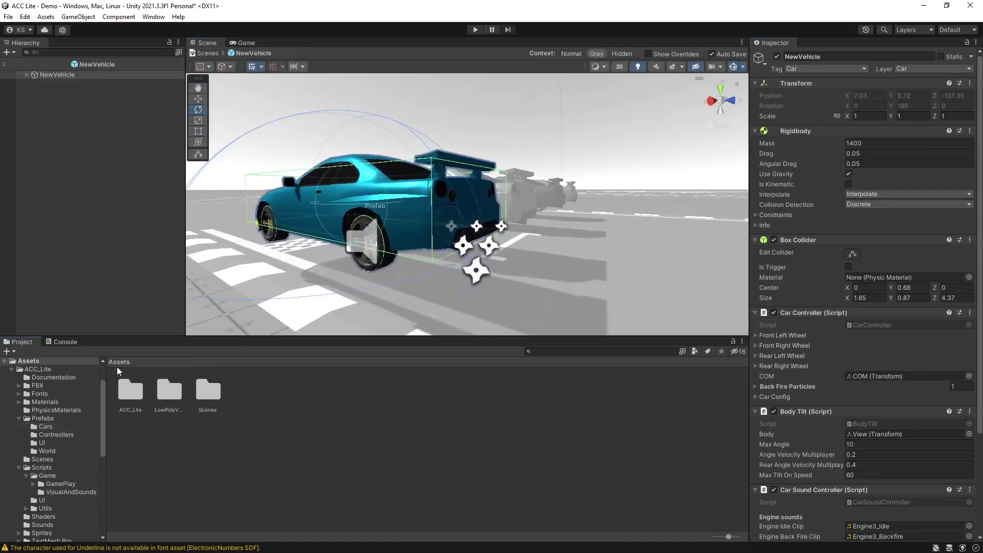
pyautogui.doubleClick(171, 393)
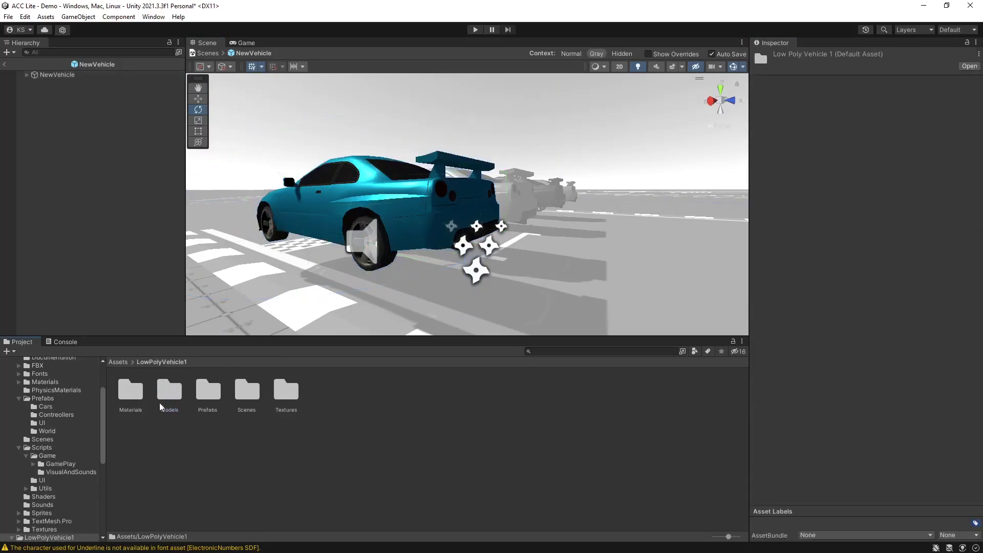
pyautogui.doubleClick(205, 391)
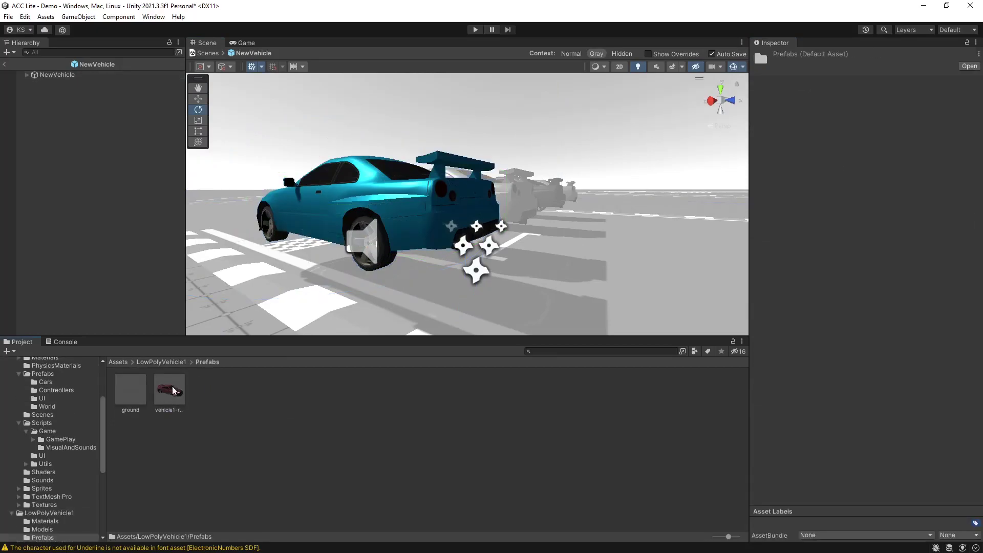
pyautogui.moveTo(170, 400); pyautogui.dragTo(145, 316)
pyautogui.moveTo(97, 149); pyautogui.dragTo(97, 149)
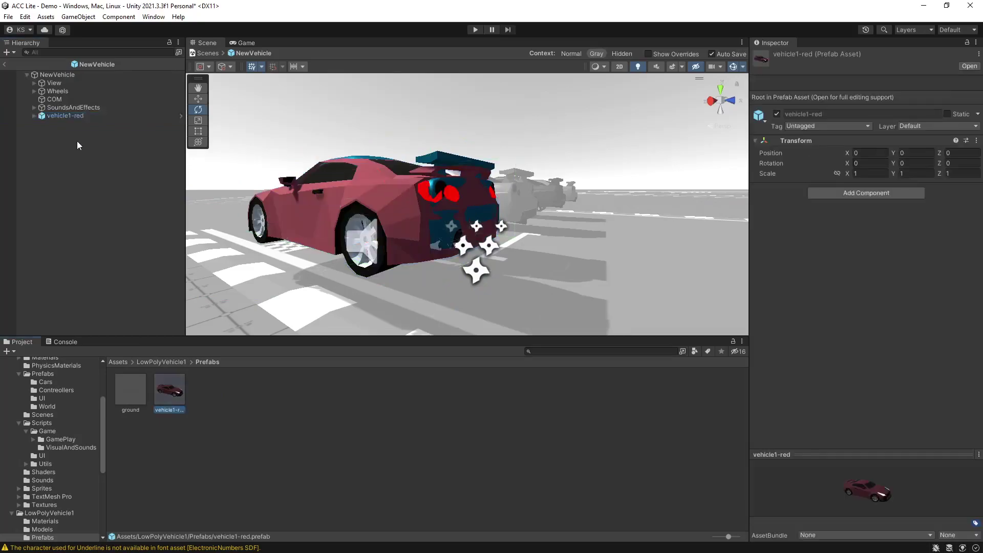
# Step: Unpack the vehicle1-red prefab instance inside NewVehicle
pyautogui.click(79, 118)
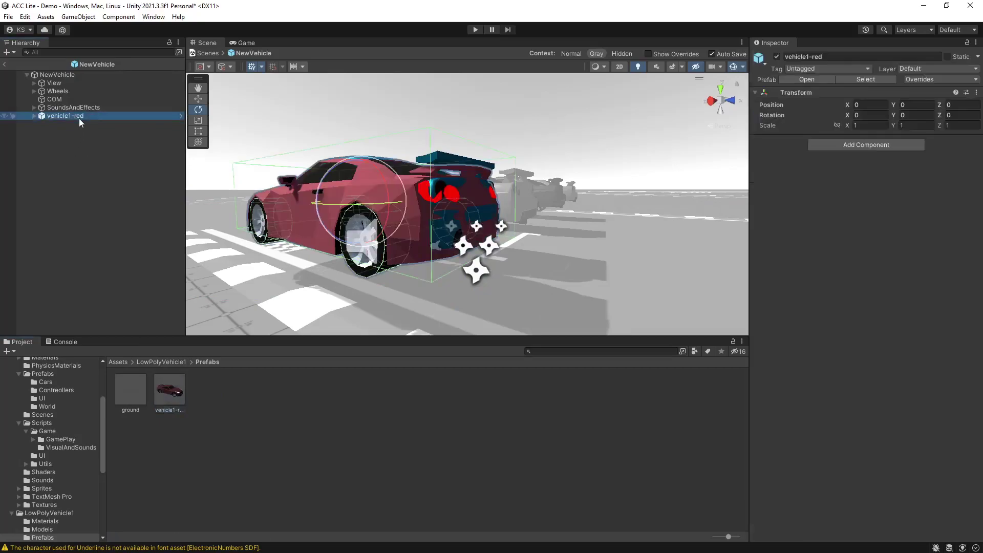
pyautogui.rightClick(79, 118)
pyautogui.moveTo(148, 241)
pyautogui.click(244, 297)
# Step: Expand vehicle1-red and Wheels, and reorder the red car's wheels as WheelFL, WheelFR, WheelRL, WheelRR
pyautogui.click(34, 115)
pyautogui.click(34, 91)
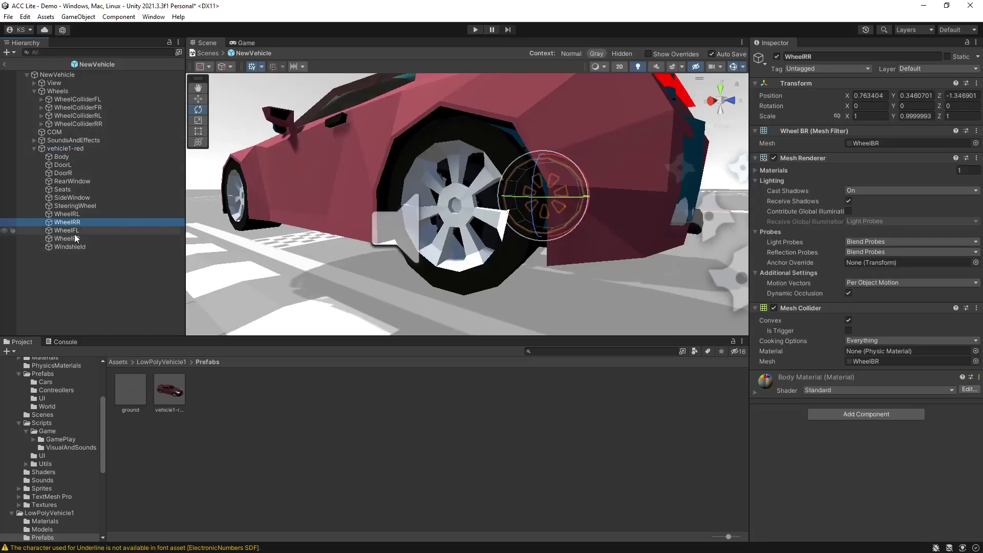
pyautogui.moveTo(74, 233)
pyautogui.mouseDown()
pyautogui.moveTo(78, 211)
pyautogui.moveTo(76, 241)
pyautogui.moveTo(79, 217)
pyautogui.mouseUp()
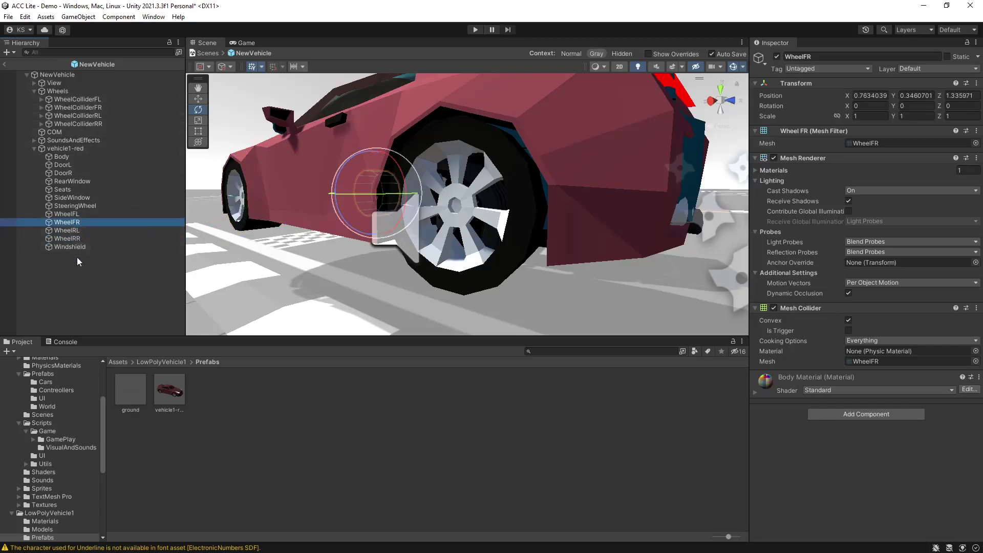
# Step: Copy WheelFL's position and paste it onto the WheelColliderFL transform
pyautogui.click(66, 214)
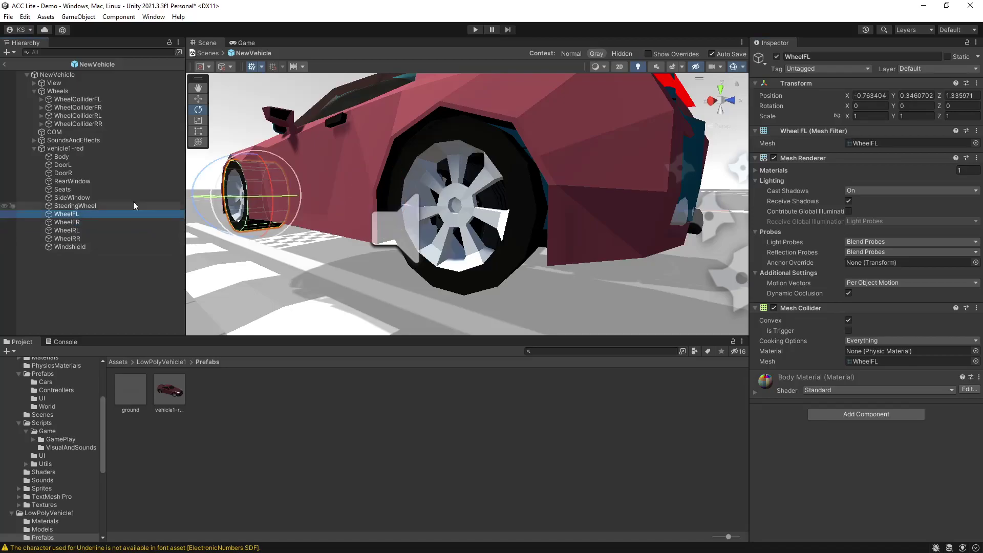
pyautogui.click(977, 83)
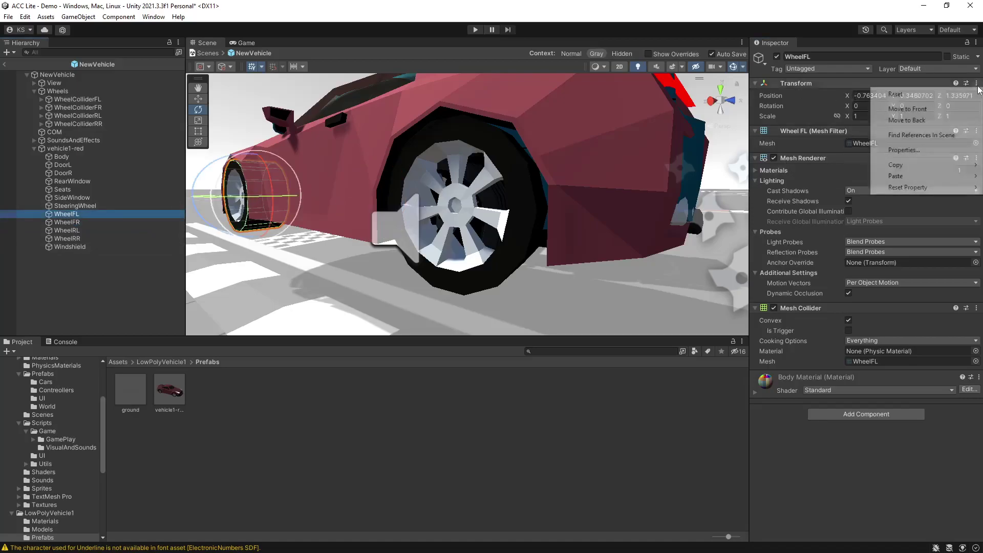
pyautogui.moveTo(945, 166)
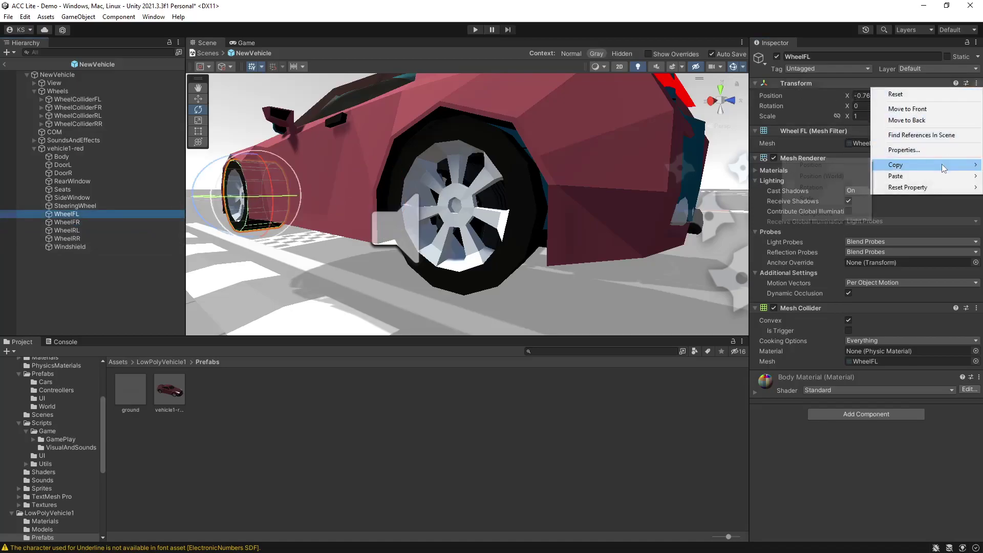
pyautogui.click(854, 169)
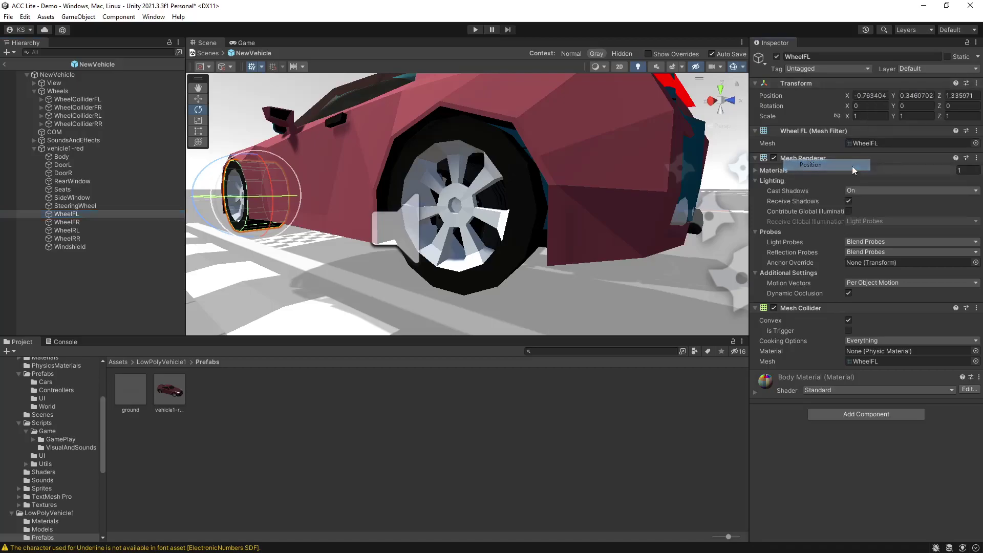
pyautogui.click(71, 100)
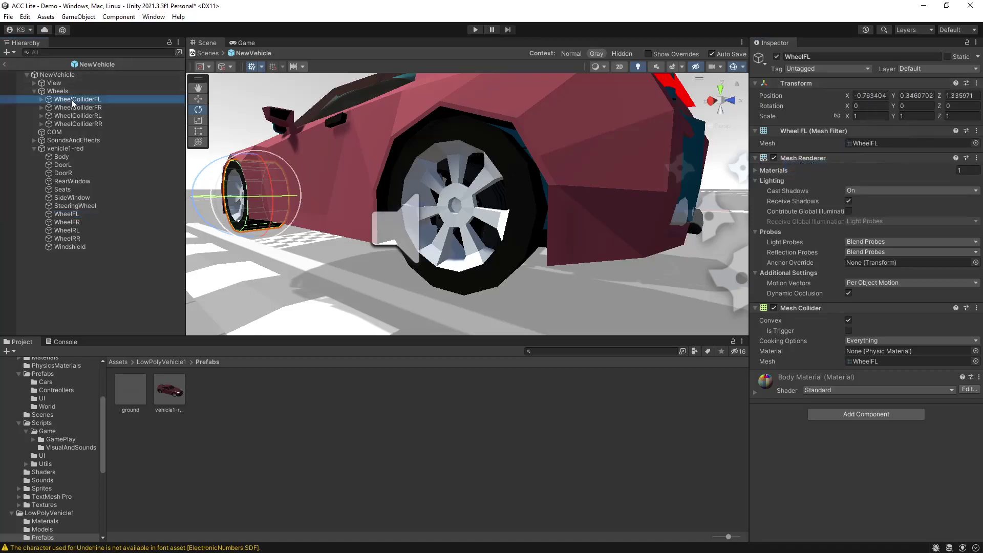
pyautogui.click(976, 84)
pyautogui.moveTo(936, 180)
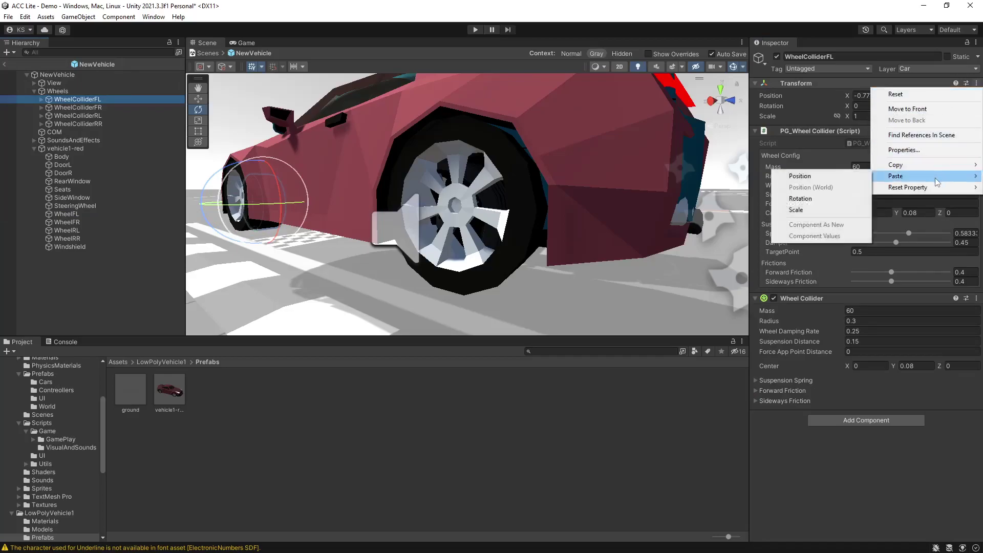
pyautogui.click(790, 177)
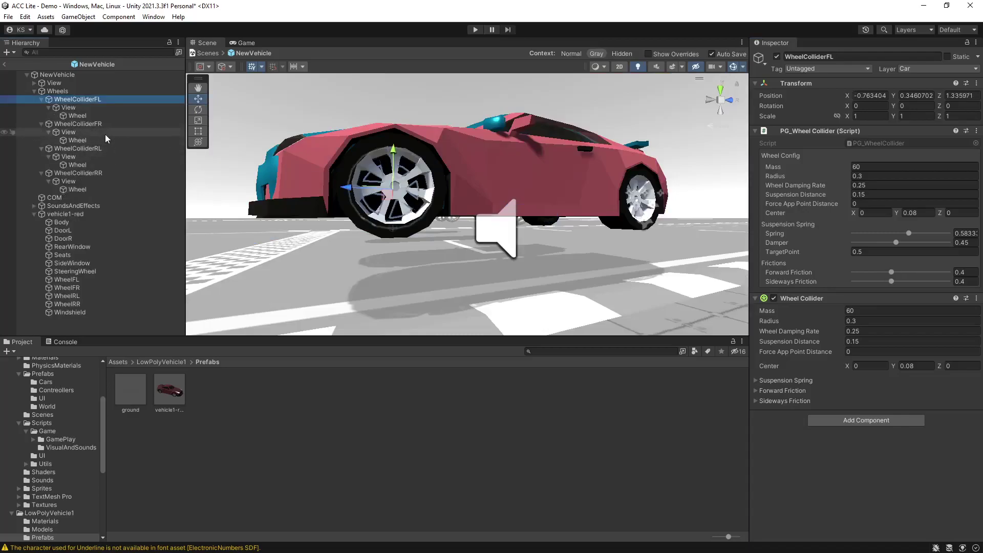
# Step: Delete the four old Wheel objects under the View objects of the FL, FR, RL and RR wheel colliders
pyautogui.click(78, 100)
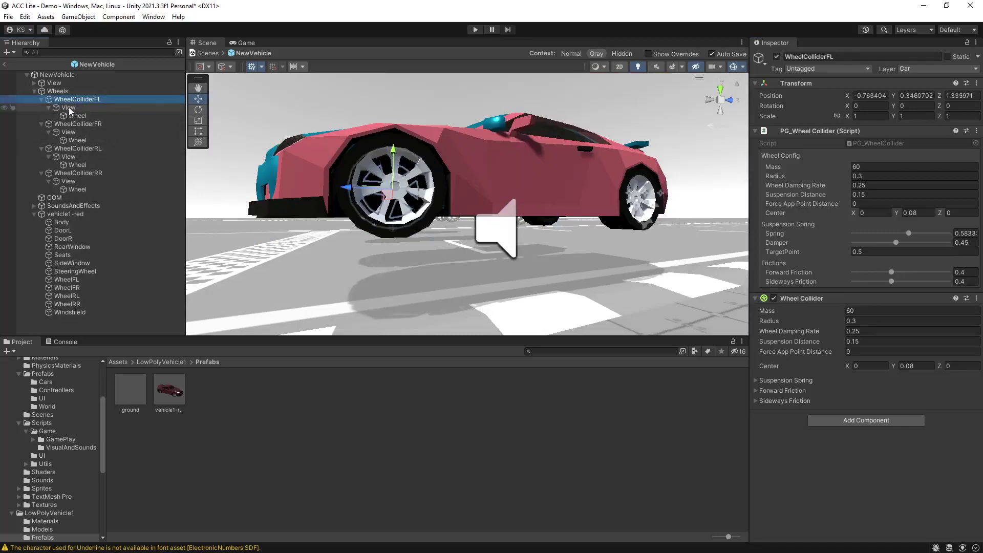
pyautogui.click(82, 116)
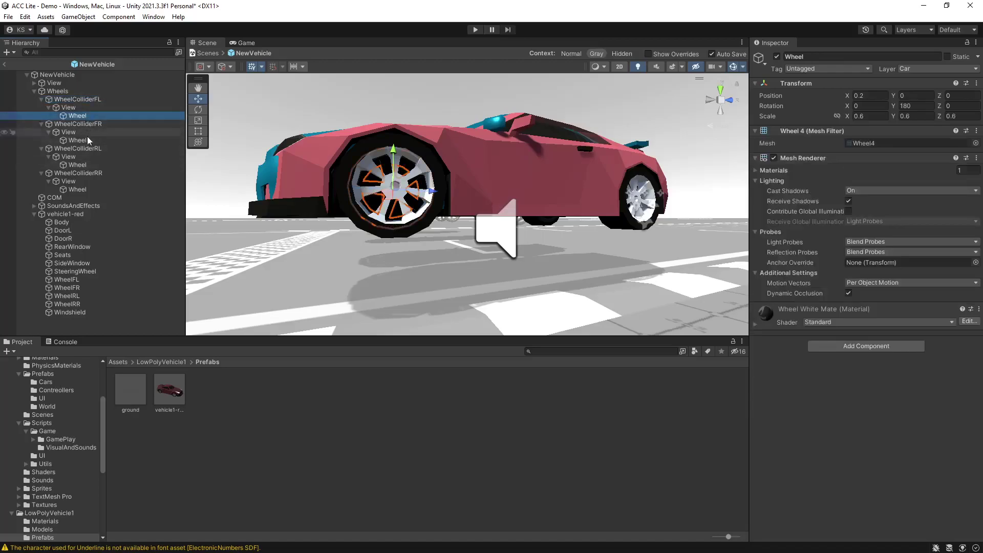
pyautogui.keyDown('ctrl'); pyautogui.click(85, 140); pyautogui.keyUp('ctrl')
pyautogui.keyDown('ctrl'); pyautogui.click(83, 164); pyautogui.keyUp('ctrl')
pyautogui.keyDown('ctrl'); pyautogui.click(76, 189); pyautogui.keyUp('ctrl')
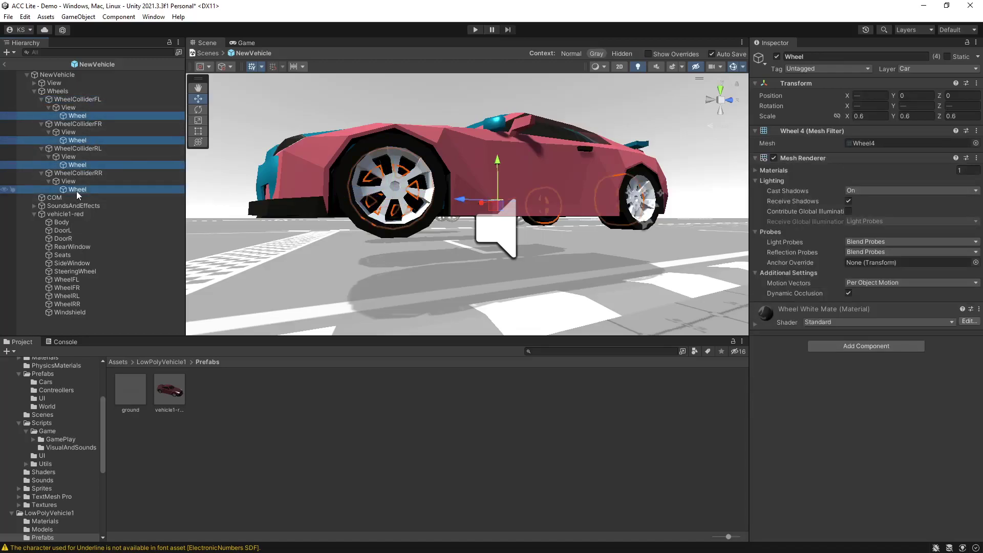
pyautogui.press('Delete')
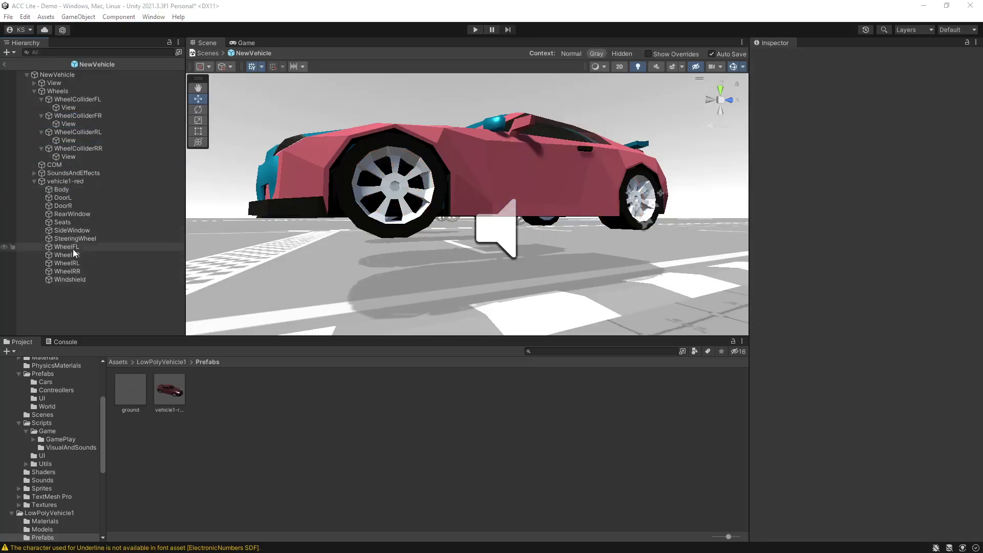
# Step: Move WheelFL, WheelFR, WheelRL and WheelRR into their matching wheel colliders' View objects and remove their Mesh Collider components
pyautogui.moveTo(73, 248); pyautogui.dragTo(72, 109)
pyautogui.moveTo(69, 263); pyautogui.dragTo(75, 180)
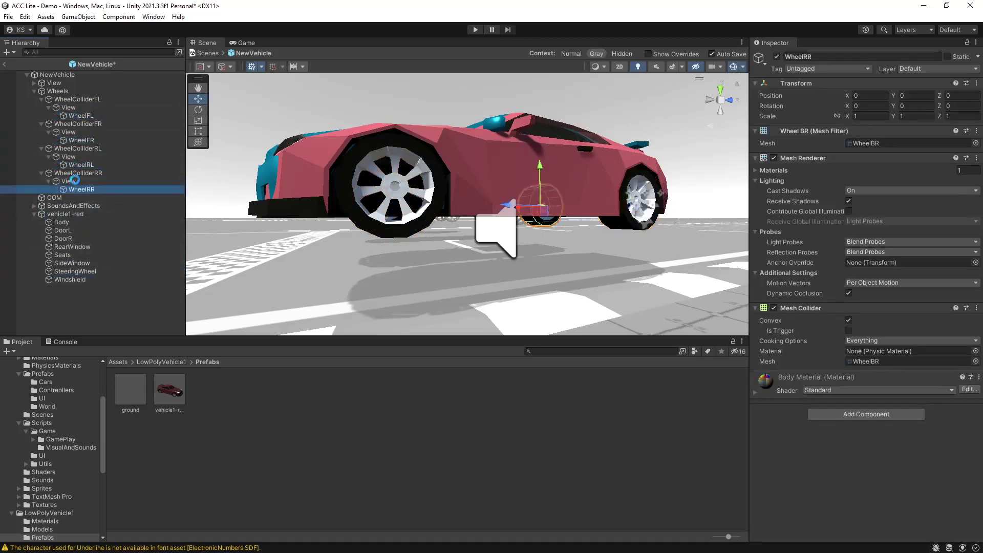
pyautogui.keyDown('ctrl'); pyautogui.click(92, 164); pyautogui.keyUp('ctrl')
pyautogui.keyDown('ctrl'); pyautogui.click(94, 140); pyautogui.keyUp('ctrl')
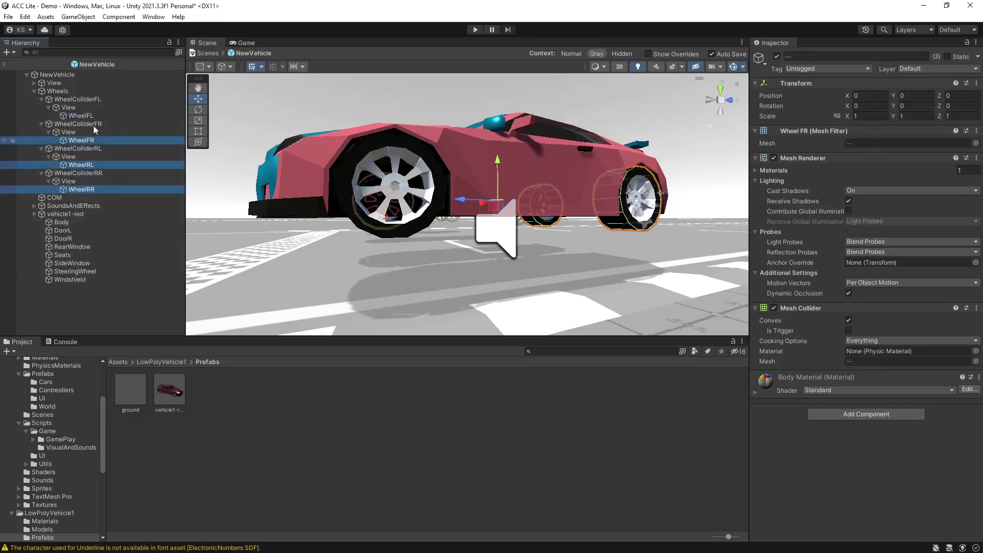
pyautogui.keyDown('ctrl'); pyautogui.click(85, 116); pyautogui.keyUp('ctrl')
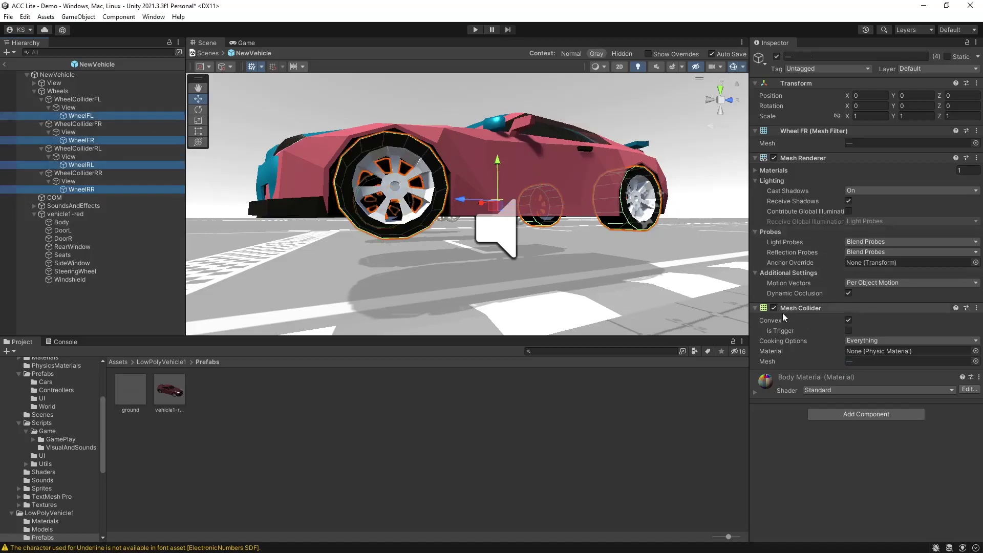
pyautogui.click(976, 308)
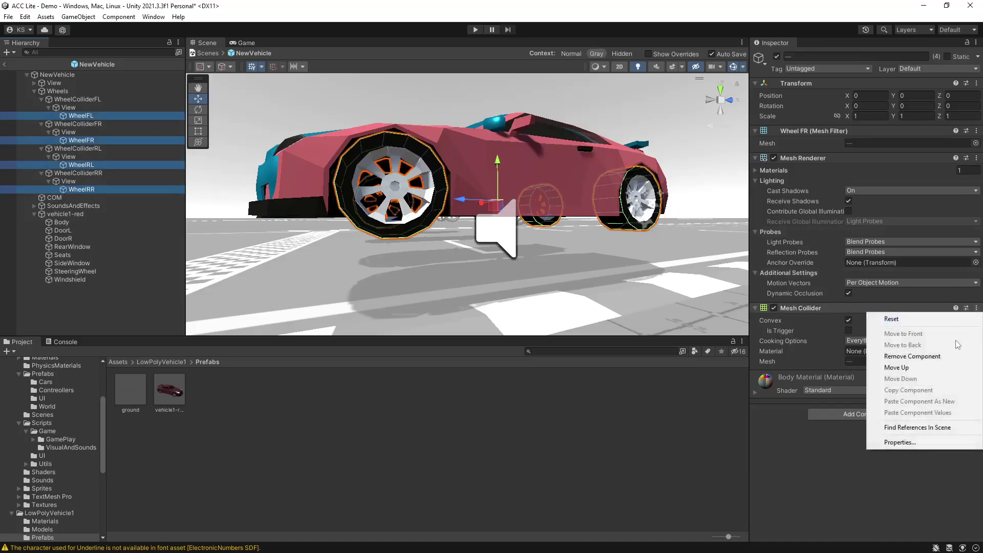
pyautogui.click(912, 356)
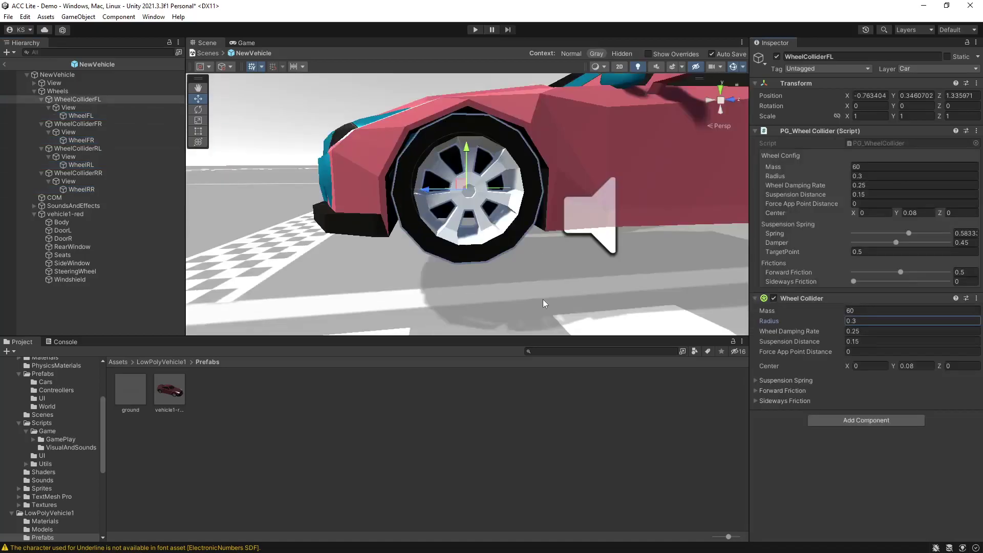
# Step: Set the Wheel Collider radius to 0.39 on WheelColliderFL, WheelColliderFR, WheelColliderRL and WheelColliderRR to match the tyre size
pyautogui.moveTo(545, 300); pyautogui.dragTo(526, 250, button='right')
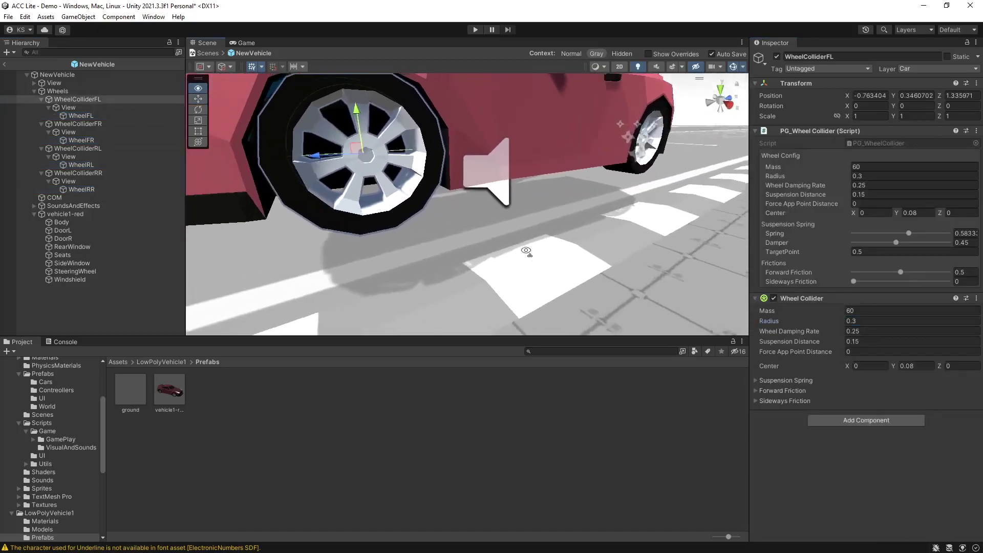
pyautogui.keyDown('alt'); pyautogui.moveTo(526, 251); pyautogui.dragTo(476, 240); pyautogui.keyUp('alt')
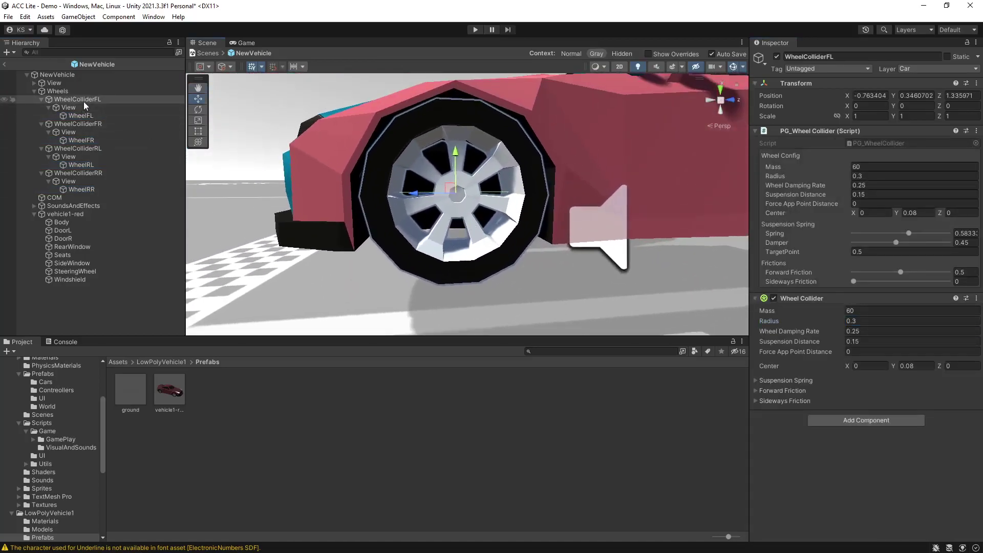
pyautogui.keyDown('alt'); pyautogui.moveTo(417, 232); pyautogui.dragTo(468, 222); pyautogui.keyUp('alt')
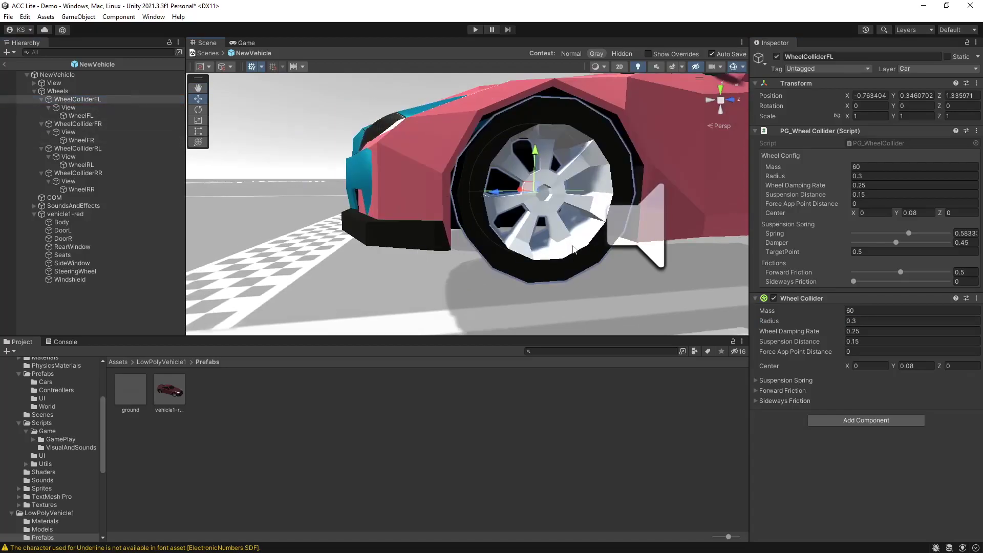
pyautogui.press('f')
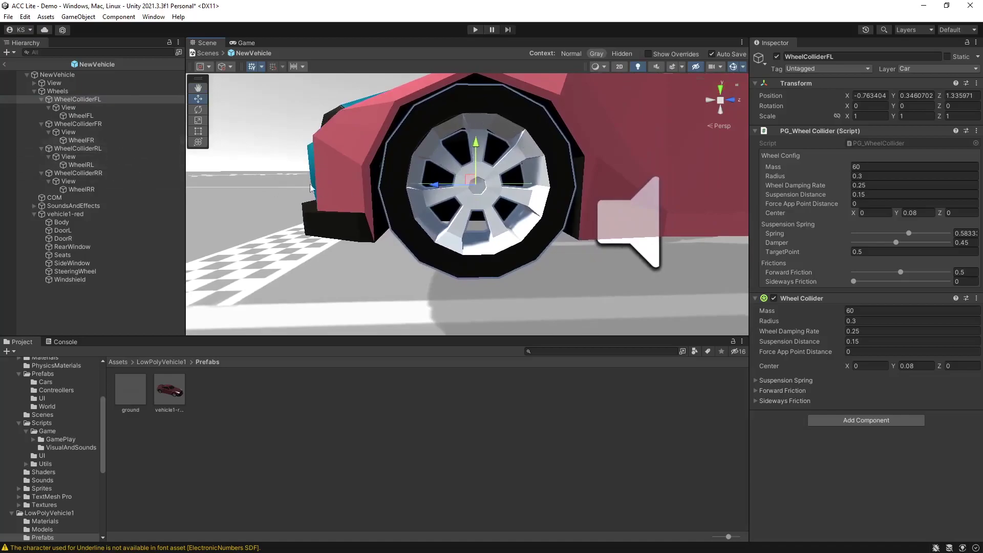
pyautogui.moveTo(769, 321)
pyautogui.mouseDown()
pyautogui.moveTo(777, 330)
pyautogui.moveTo(788, 322)
pyautogui.mouseUp()
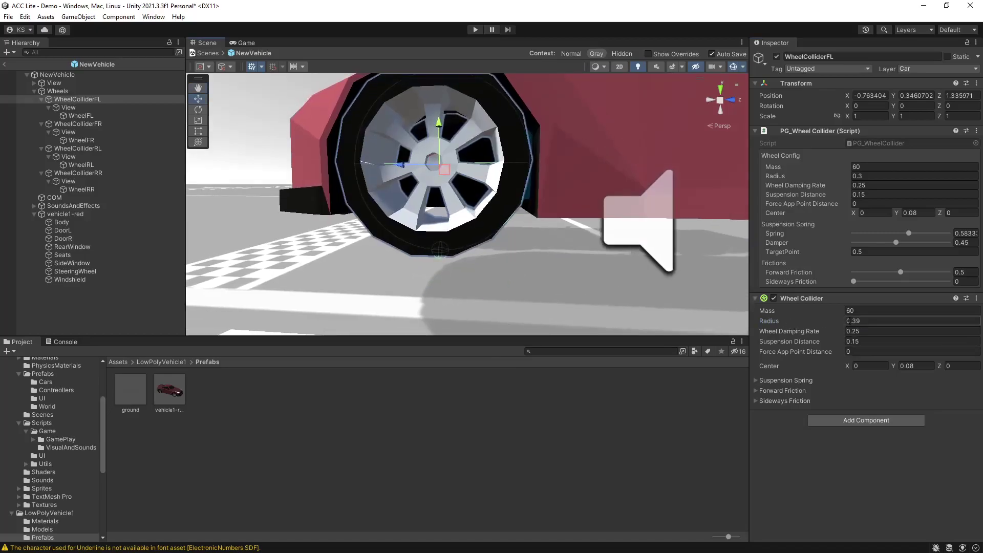
pyautogui.moveTo(493, 232); pyautogui.dragTo(521, 229, button='right')
pyautogui.press('a')
pyautogui.press('d')
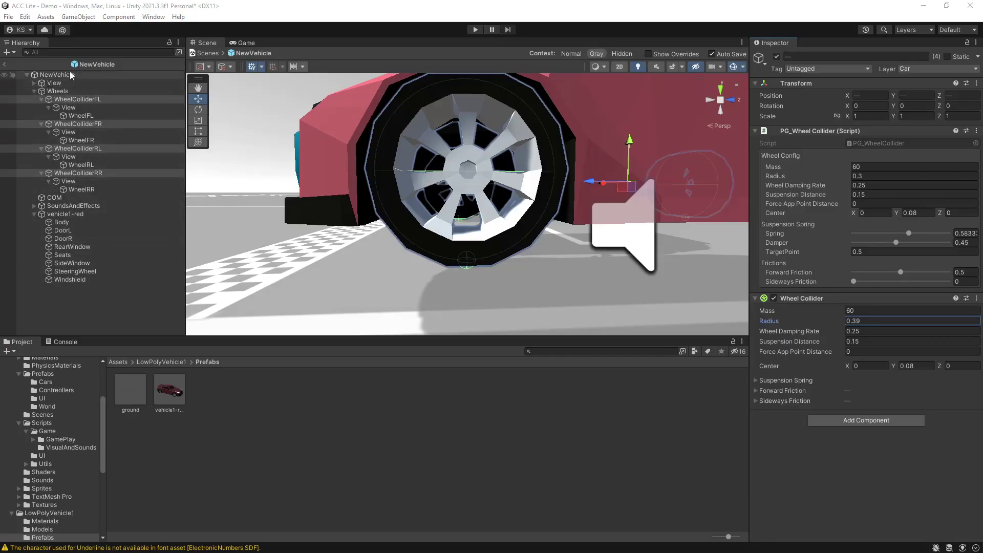
# Step: Delete the old body under NewVehicle's main View object and move vehicle1-red into it
pyautogui.click(34, 83)
pyautogui.click(71, 91)
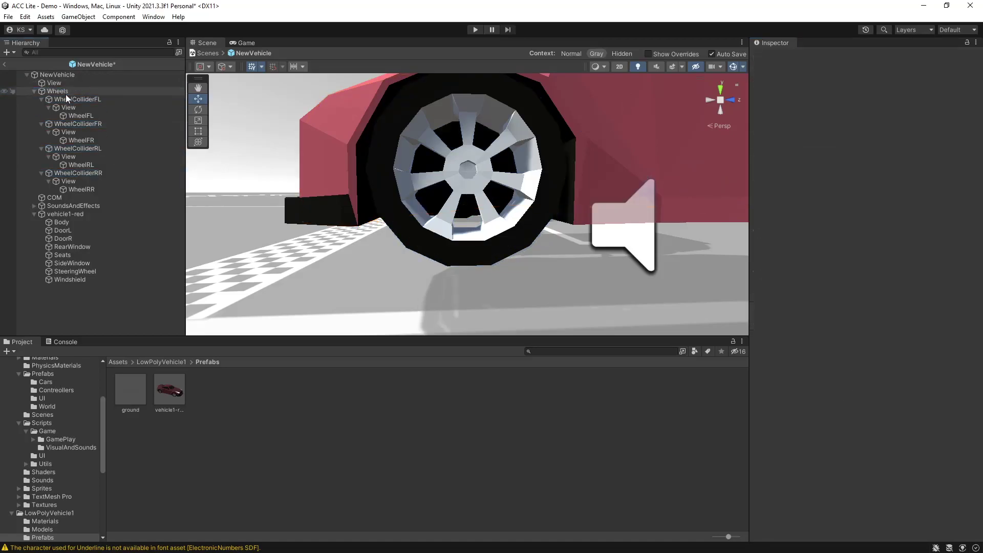
pyautogui.moveTo(66, 214); pyautogui.dragTo(59, 84)
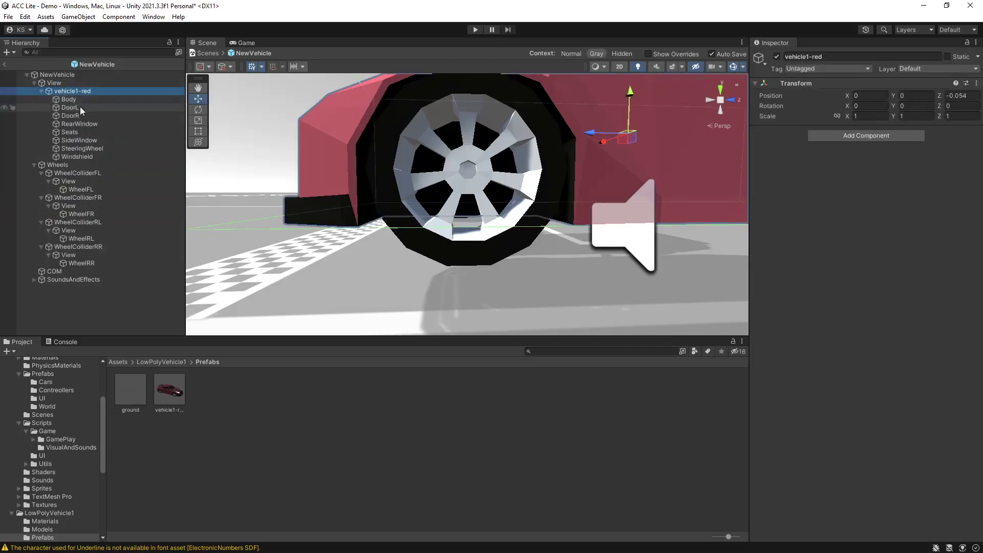
# Step: Remove the Box Collider component from vehicle1-red's Body object
pyautogui.click(68, 99)
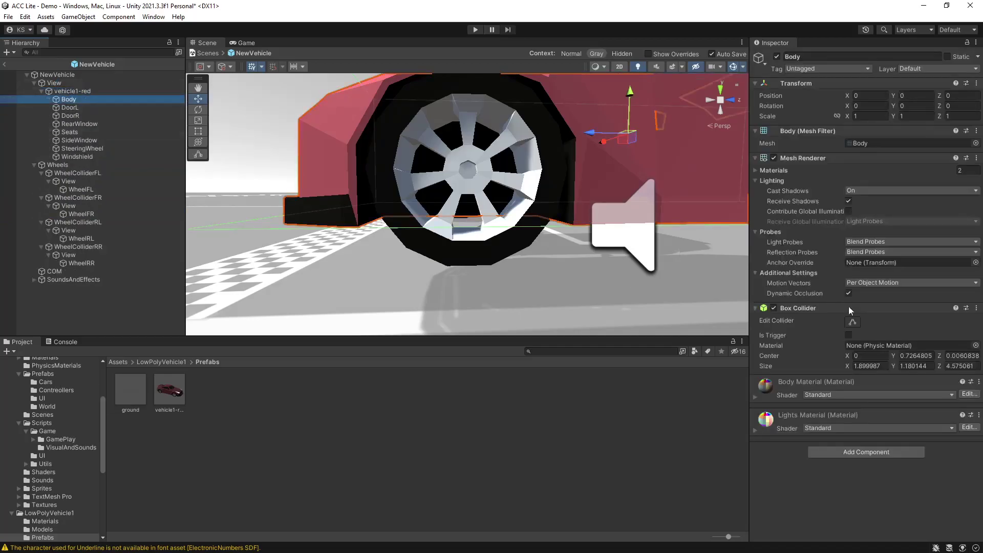
pyautogui.click(976, 308)
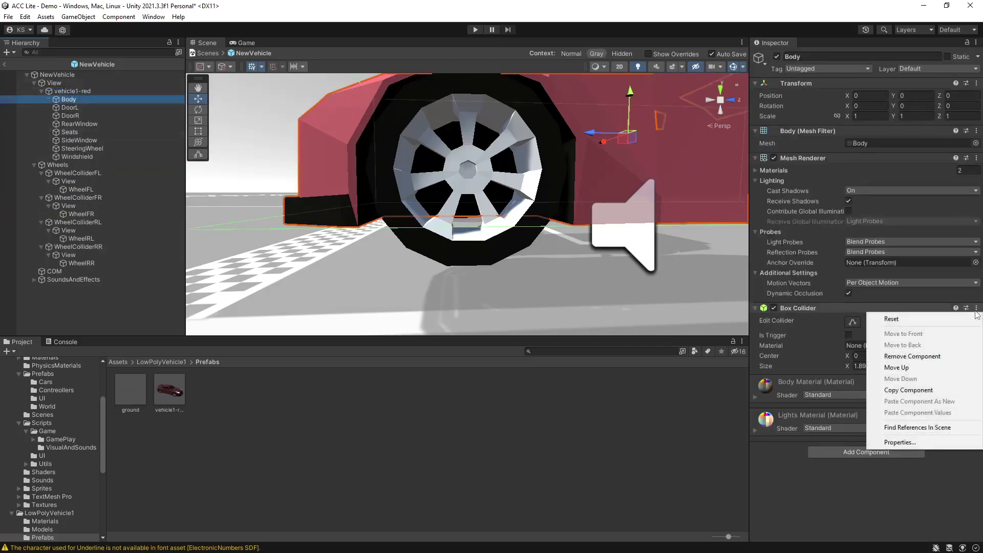
pyautogui.click(947, 356)
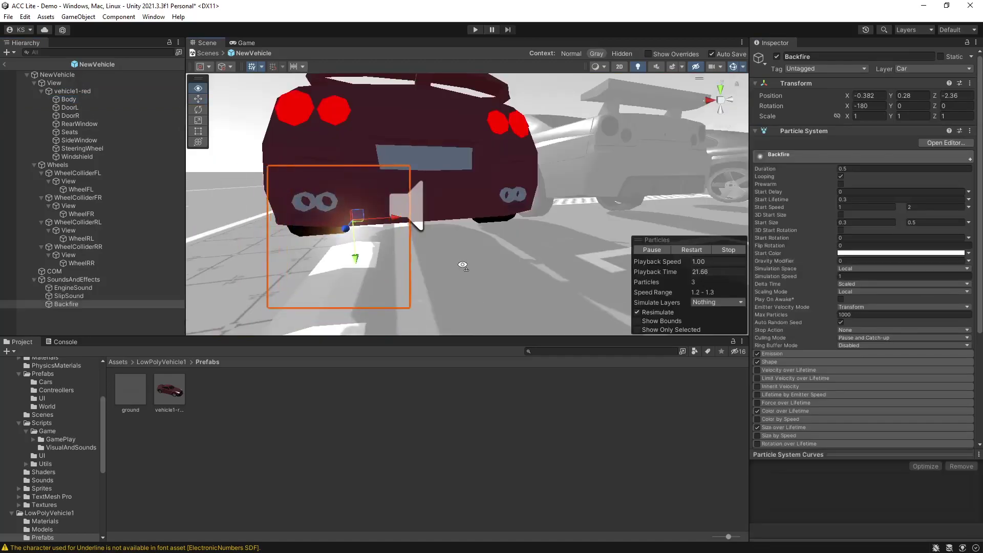
# Step: Move the Backfire particle system to the car's left exhaust, at X -0.564 and Y 0.36
pyautogui.moveTo(462, 265); pyautogui.dragTo(450, 205, button='right')
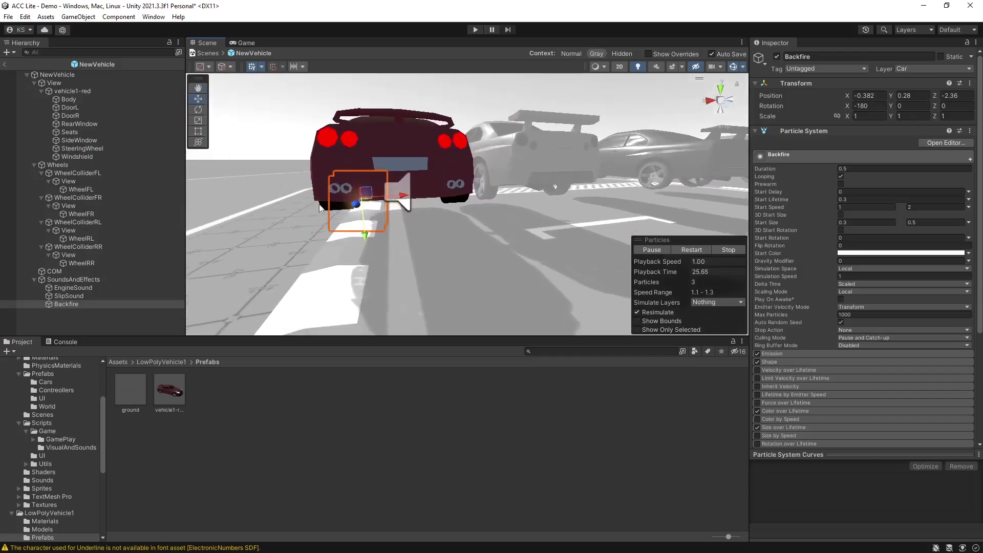
pyautogui.moveTo(402, 196); pyautogui.dragTo(341, 226)
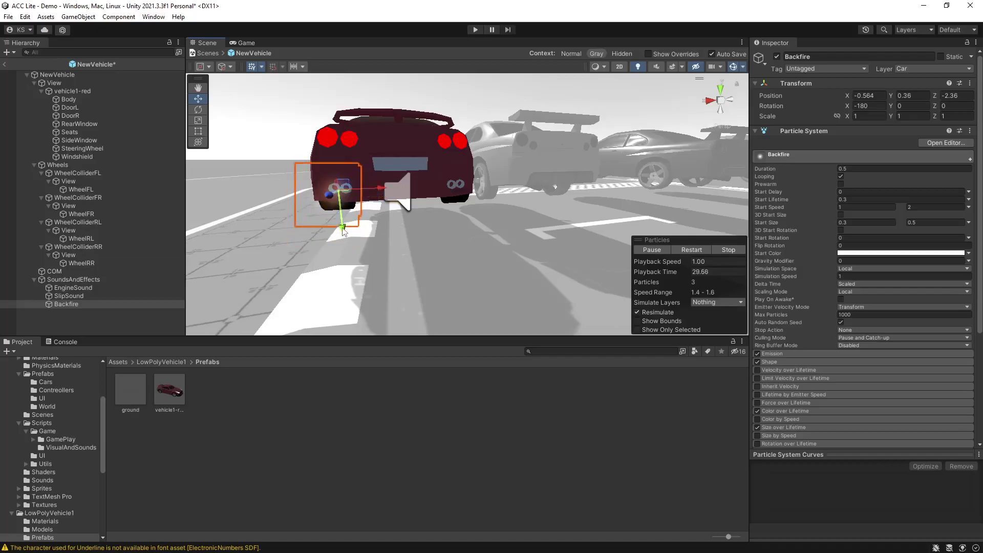
pyautogui.moveTo(353, 223); pyautogui.dragTo(177, 300, button='right')
pyautogui.press('w')
pyautogui.press('s')
# Step: Duplicate the Backfire particle system and move the copy to the right exhaust at X 0.527
pyautogui.click(75, 301)
pyautogui.hotkey('ctrl', 'd')
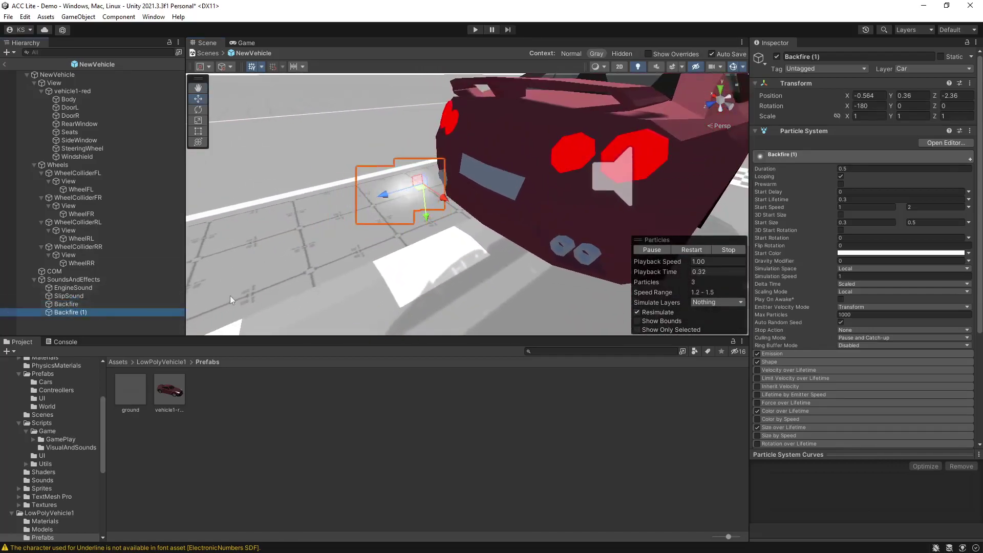
pyautogui.moveTo(328, 269); pyautogui.dragTo(465, 204, button='right')
pyautogui.moveTo(456, 206); pyautogui.dragTo(625, 205)
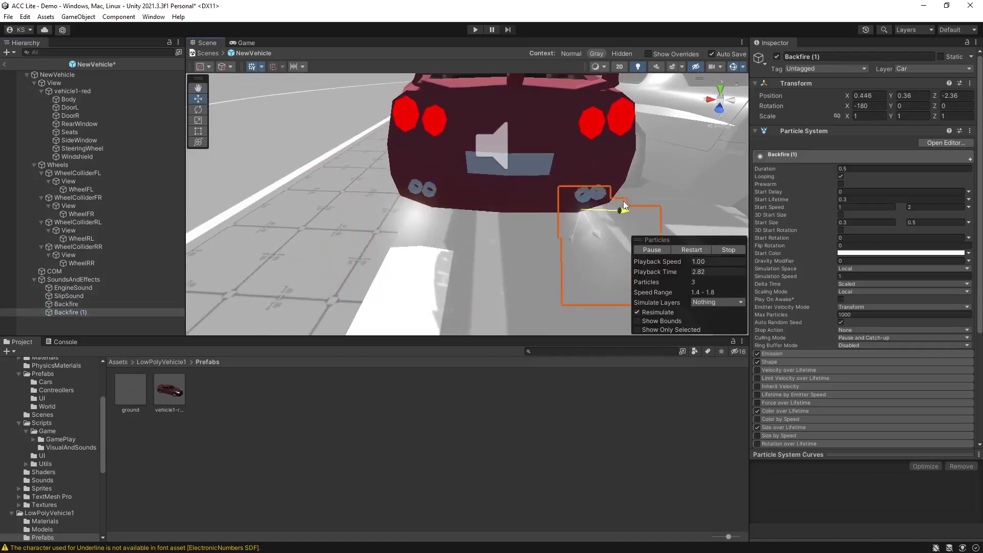
# Step: Select both Backfire particle systems and inspect their placement behind the rear bumper from the side
pyautogui.keyDown('ctrl'); pyautogui.click(88, 305); pyautogui.keyUp('ctrl')
pyautogui.press('d')
pyautogui.moveTo(451, 297); pyautogui.dragTo(221, 241, button='right')
pyautogui.press('w')
pyautogui.press('s')
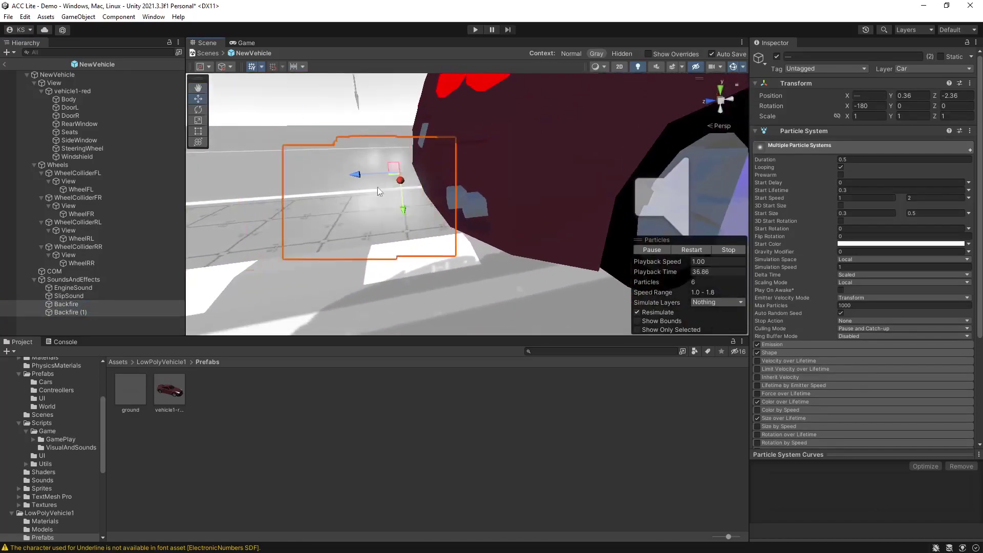
# Step: Set NewVehicle's Back Fire Particles list in Car Controller to 2 elements and assign Backfire (1) as Element 1
pyautogui.click(68, 78)
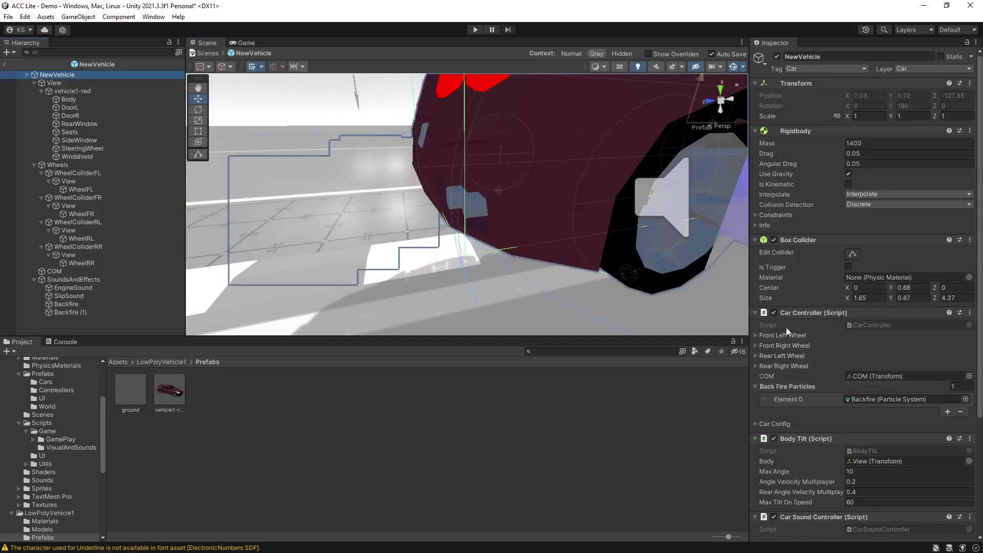
pyautogui.click(961, 386)
pyautogui.moveTo(67, 316); pyautogui.dragTo(843, 388)
pyautogui.click(870, 404)
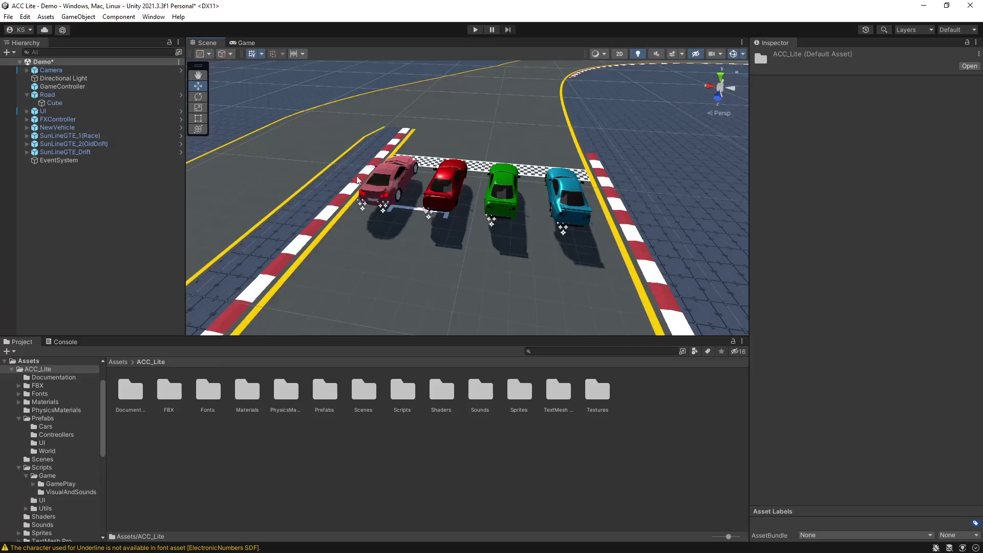
# Step: Run the Demo scene, test-drive NewVehicle around the track, and switch through the next cars to compare their driving
pyautogui.click(476, 29)
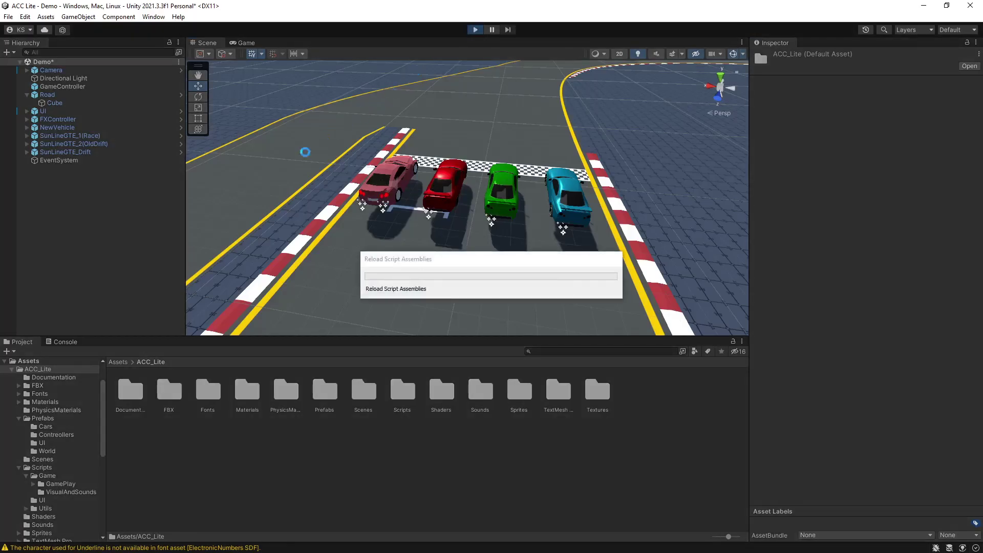
pyautogui.press('d')
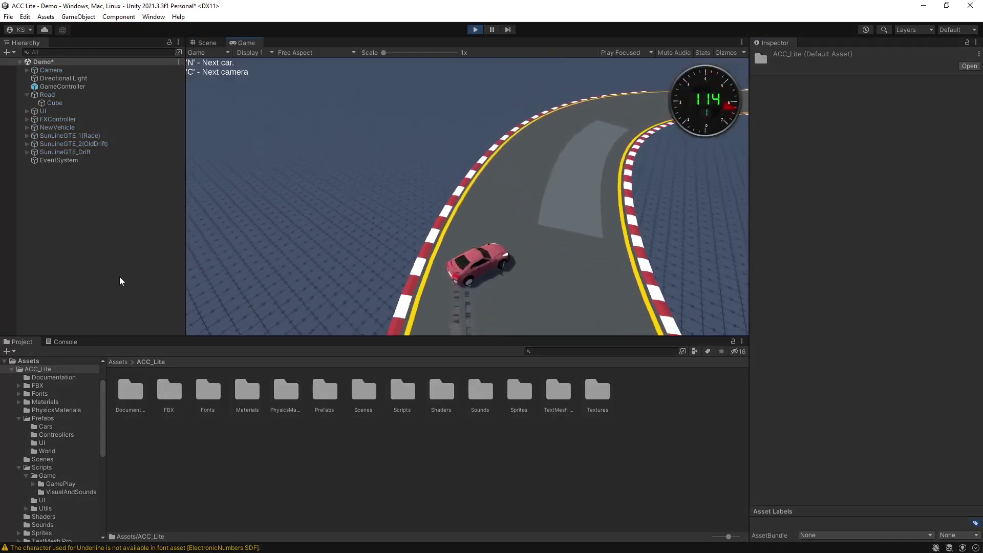
pyautogui.press('n')
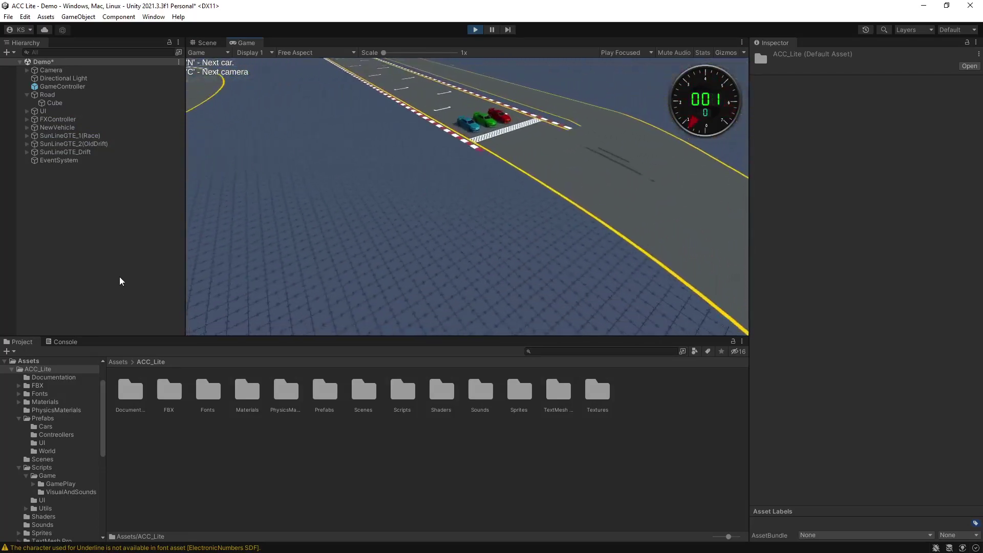
pyautogui.press('w')
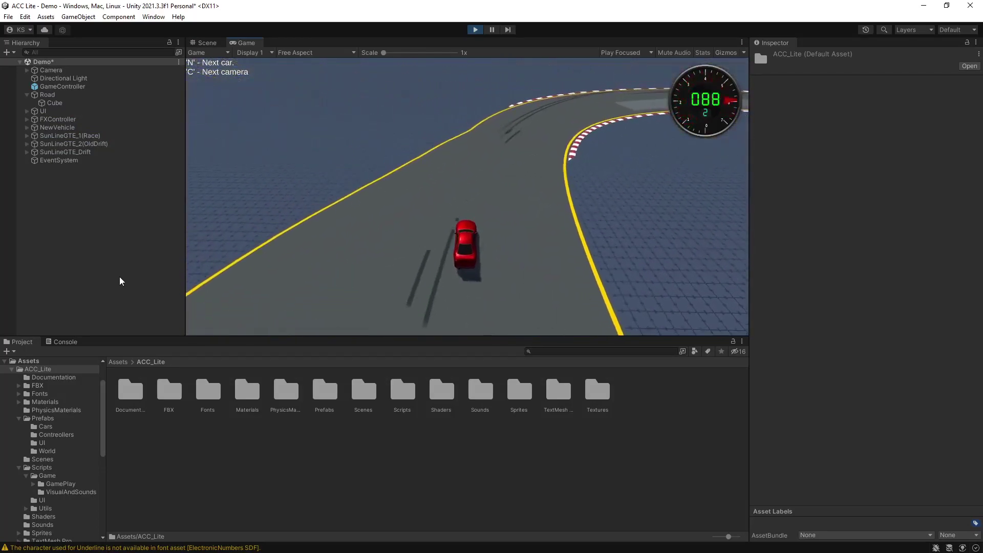
pyautogui.press('n')
pyautogui.press('Up')
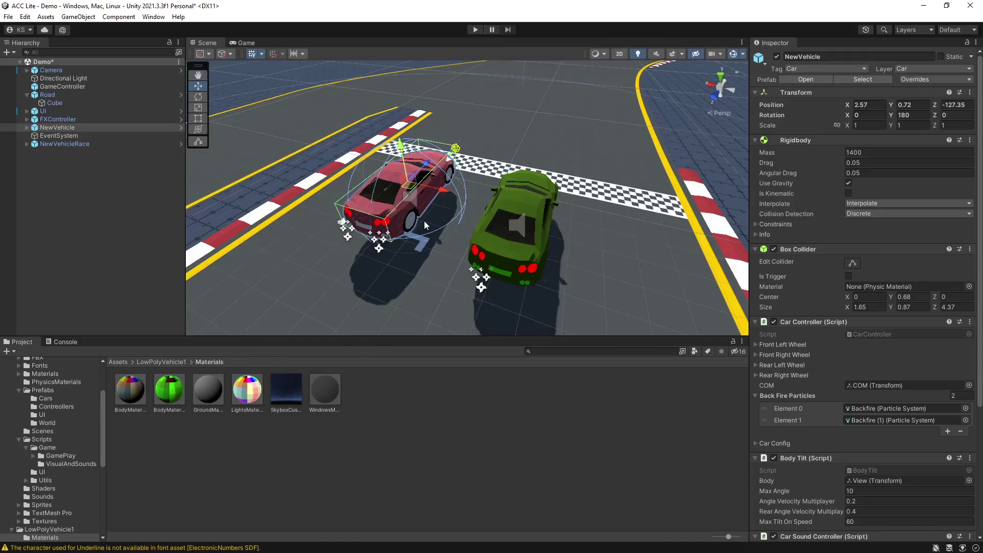
# Step: Run the scene again, test-drive the red NewVehicle and the green NewVehicleRace, and stop play mode
pyautogui.click(474, 30)
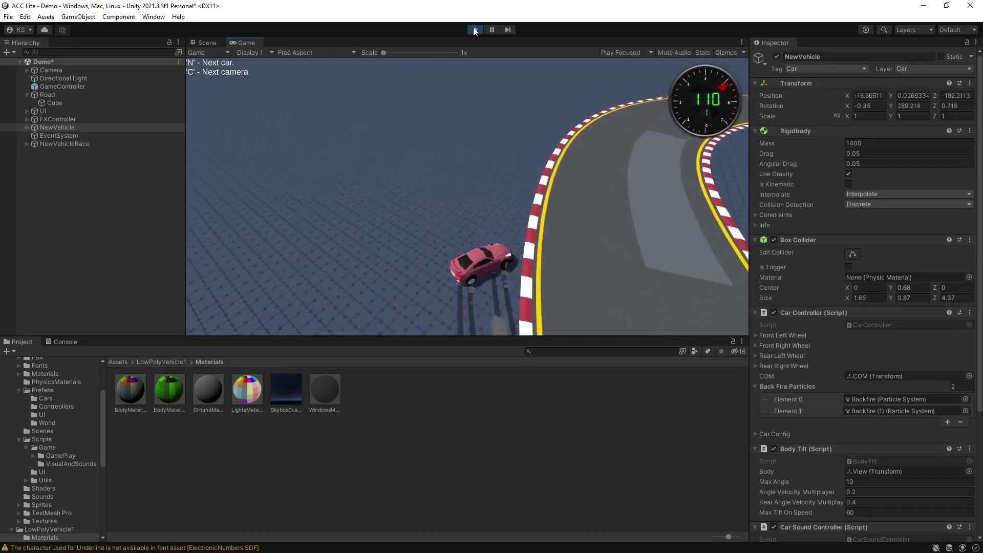
pyautogui.press('n')
pyautogui.press('w')
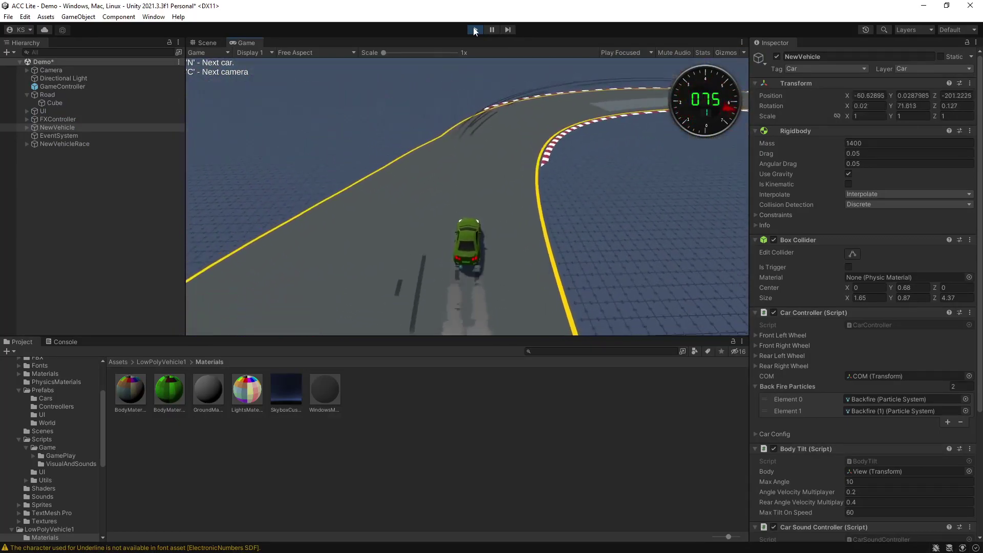
pyautogui.press('d')
pyautogui.click(475, 30)
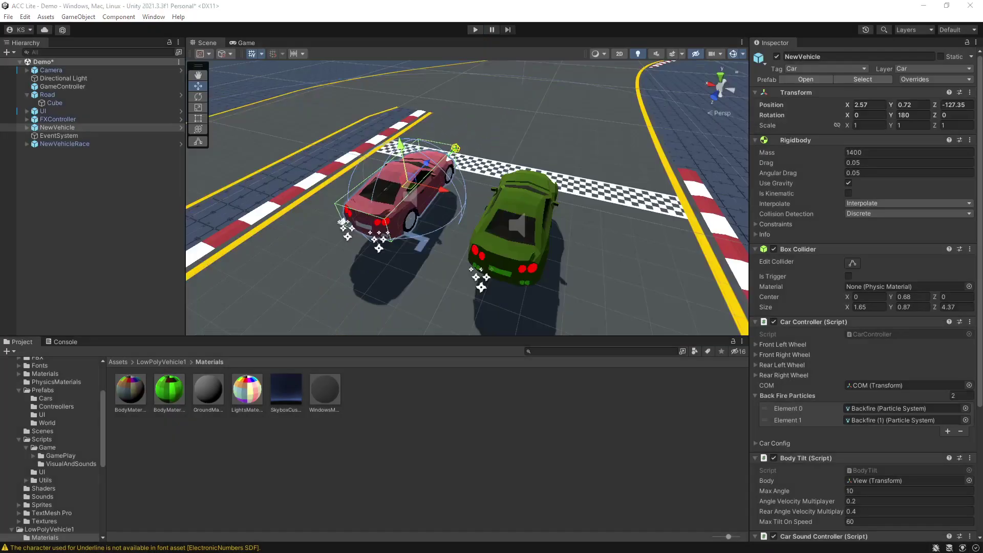